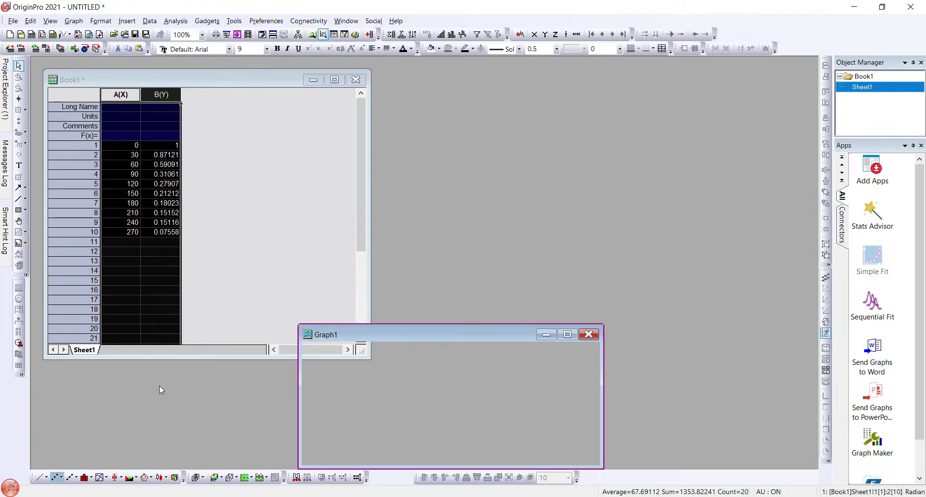
# Maximize the Graph1 scatter of B versus A to fill the workspace
pyautogui.click(568, 335)
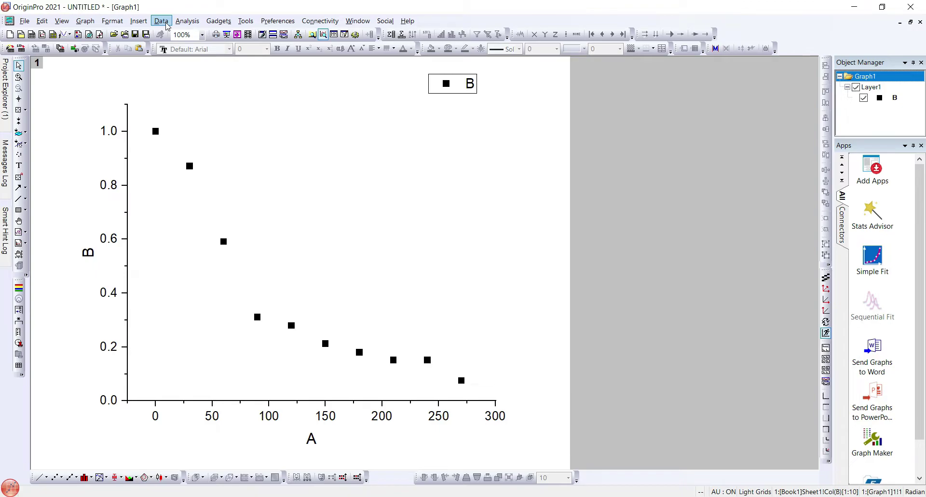
# Run a linear fit on column B, giving slope −0.00324, intercept 0.81902 and R² 0.81774
pyautogui.click(188, 22)
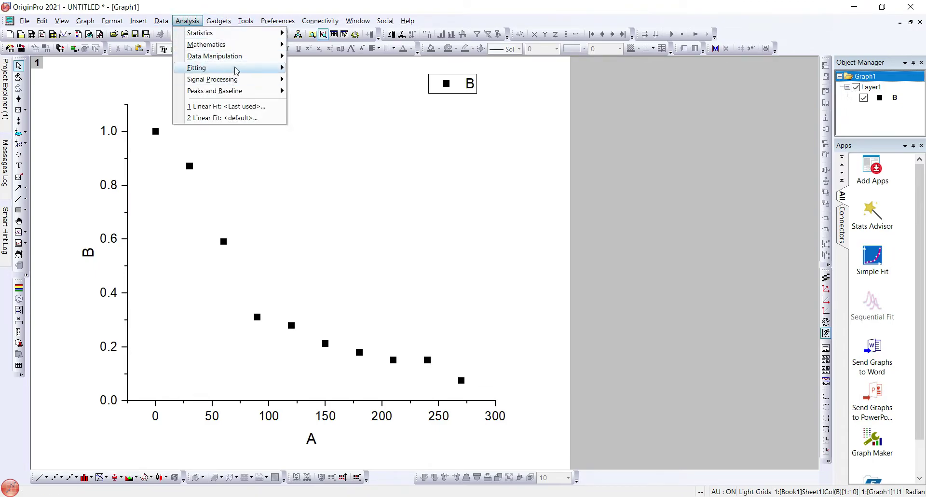
pyautogui.moveTo(236, 70)
pyautogui.moveTo(310, 72)
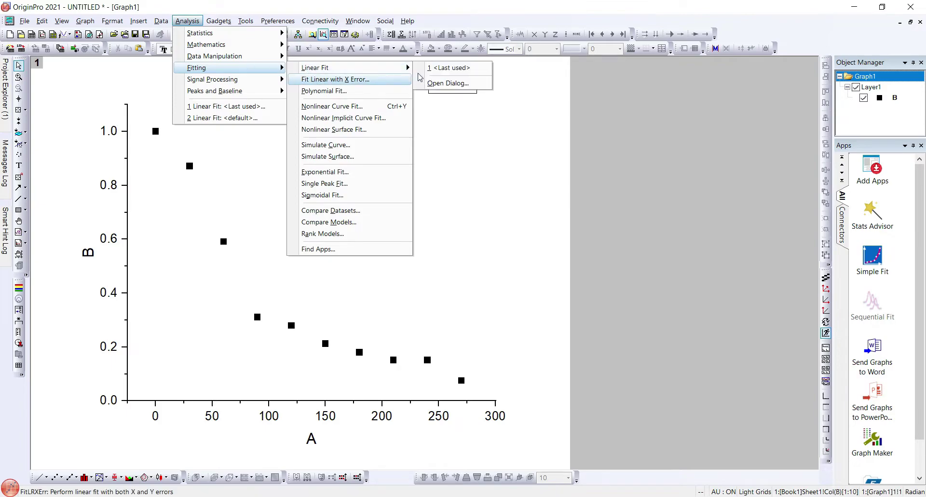
pyautogui.click(457, 84)
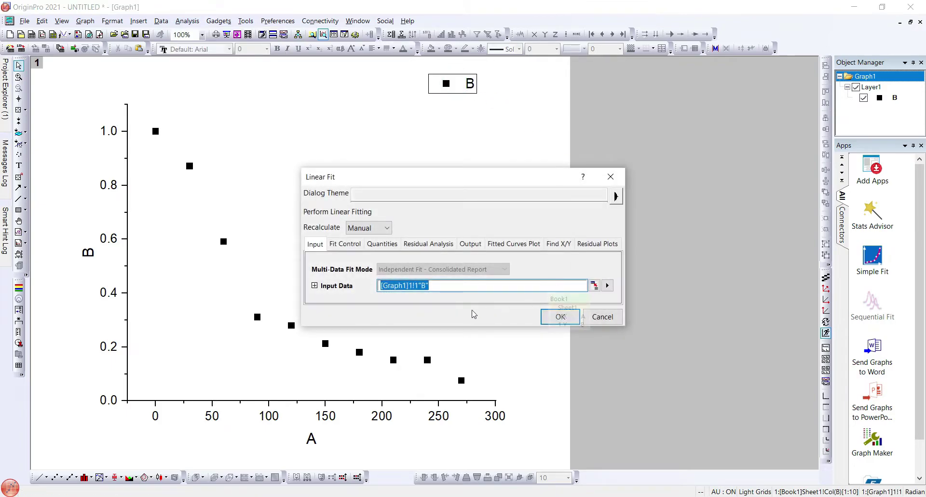
pyautogui.click(551, 315)
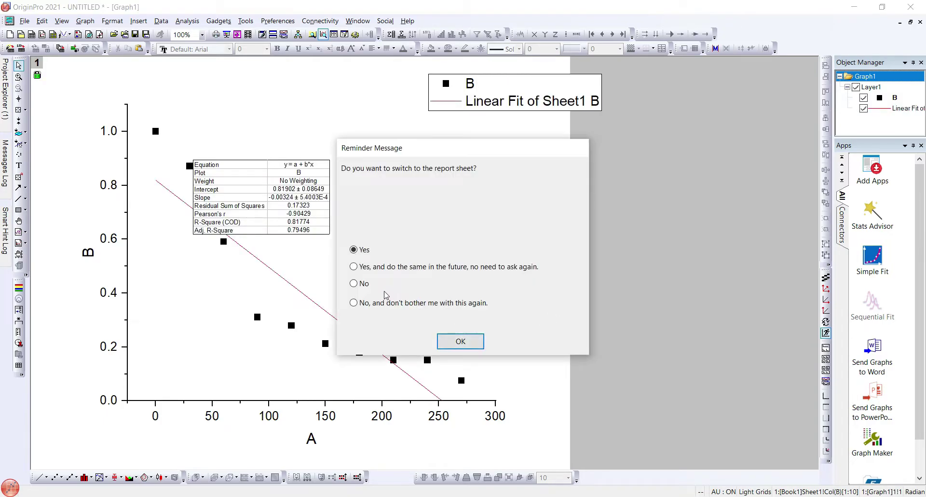
# Dismiss the reminder, return to the maximized Graph1, and drag the fit table right of the plot
pyautogui.click(460, 341)
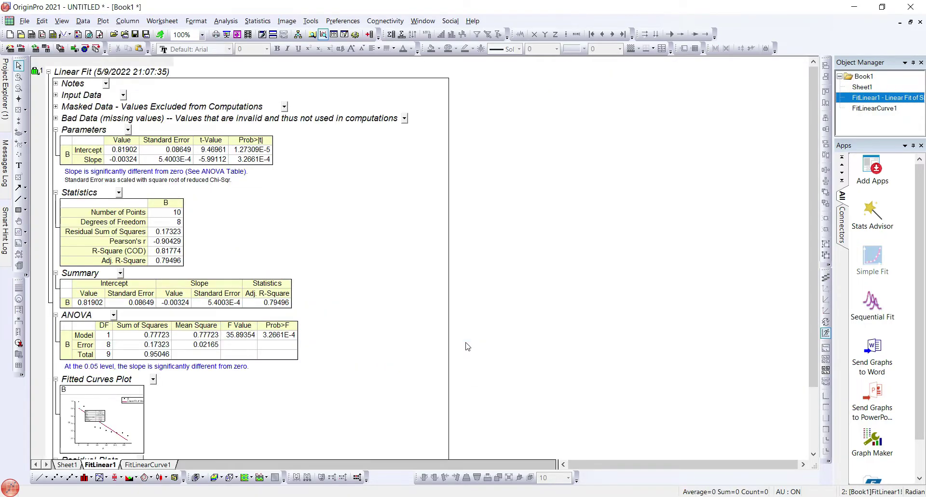
pyautogui.click(910, 22)
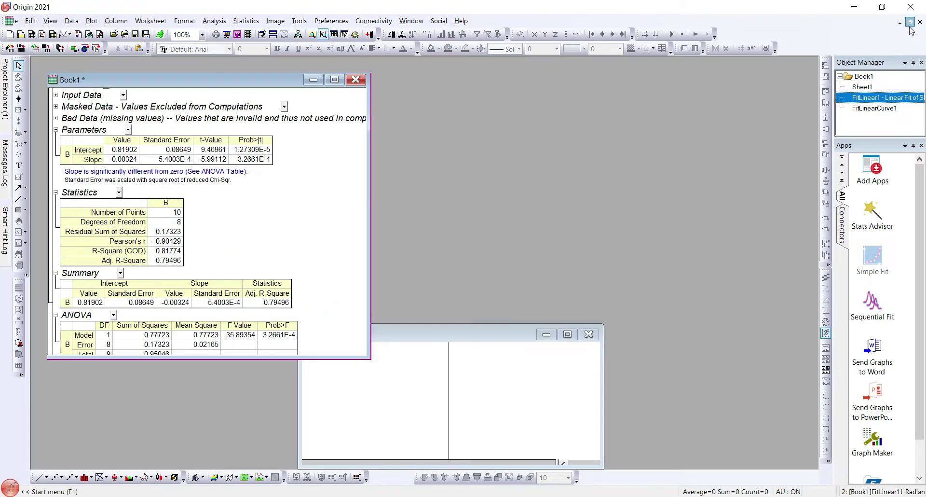
pyautogui.doubleClick(450, 336)
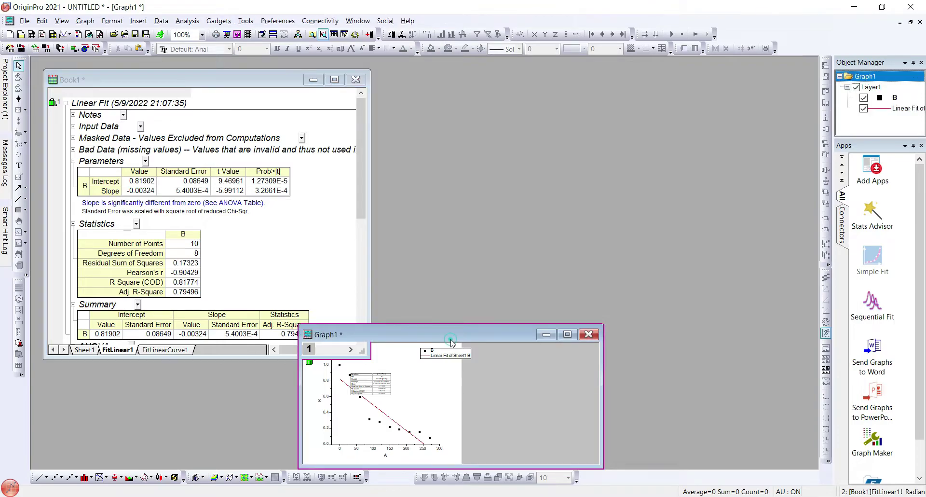
pyautogui.moveTo(253, 183); pyautogui.dragTo(642, 176)
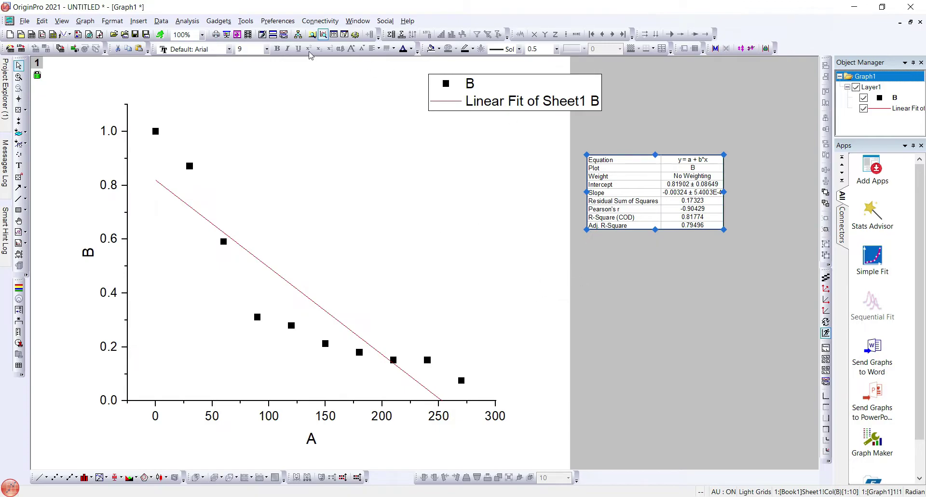
# Add error bars to the B points using 5 percent of data as the error source
pyautogui.click(131, 21)
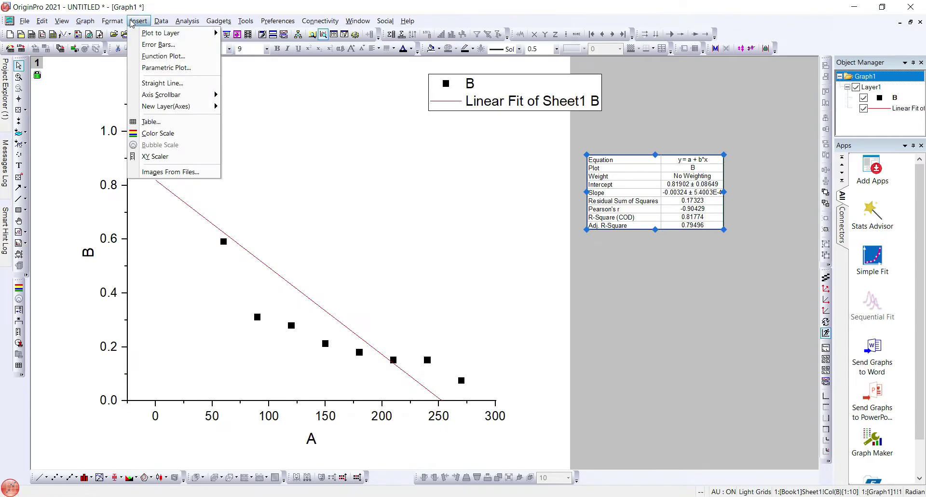
pyautogui.click(150, 45)
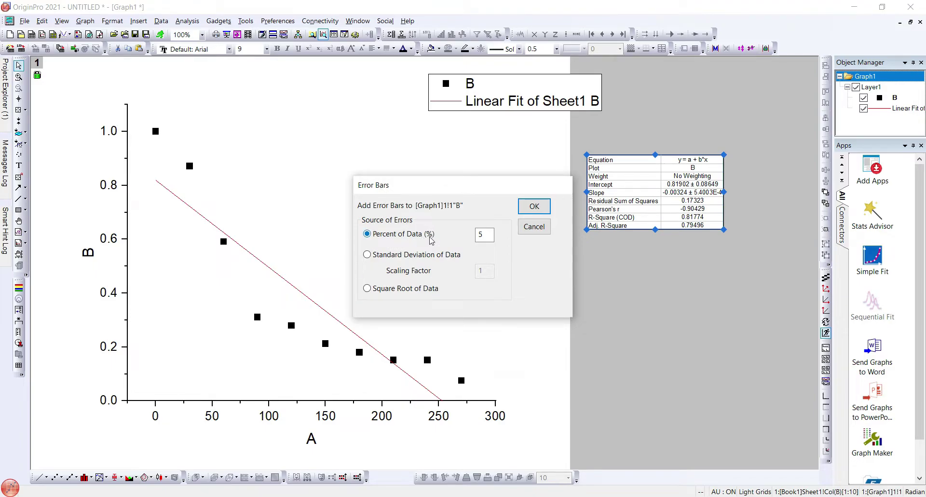
pyautogui.click(368, 257)
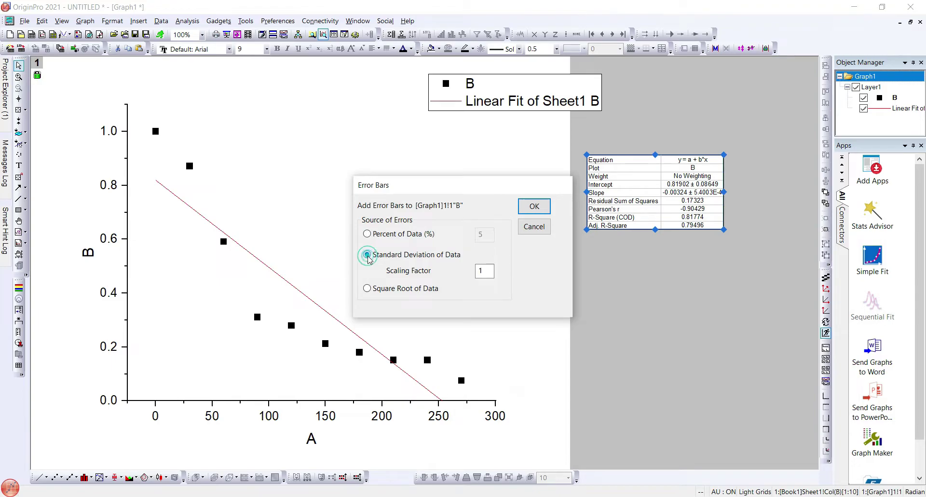
pyautogui.click(367, 289)
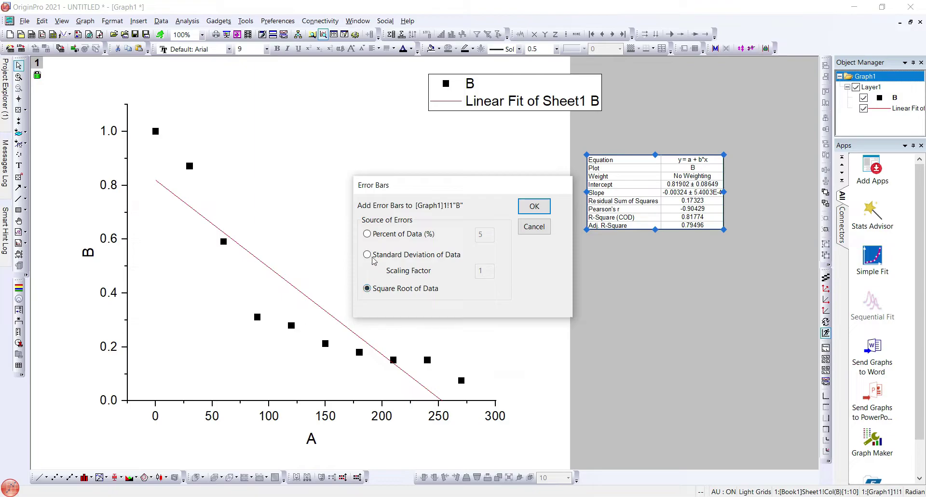
pyautogui.click(368, 234)
pyautogui.click(532, 210)
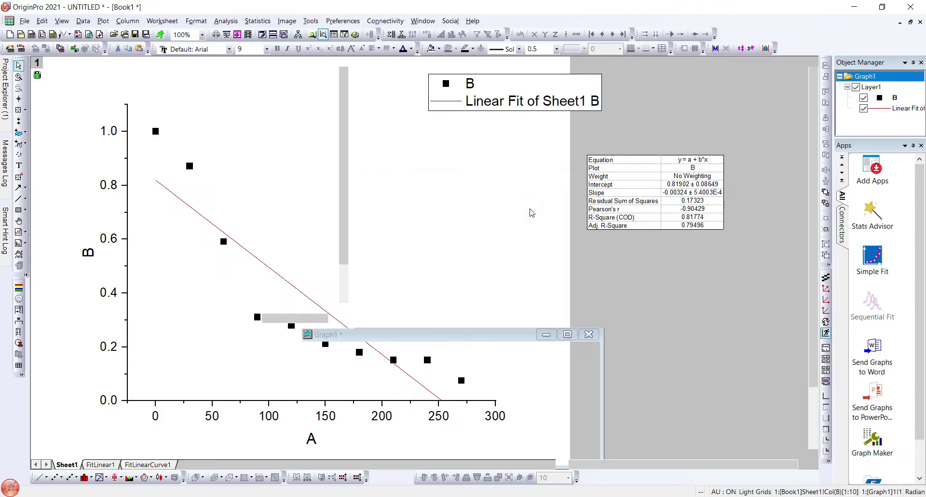
# Inspect the '5% of B' column values (0.05 down to 0.00378), then float the Book1 window
pyautogui.click(183, 63)
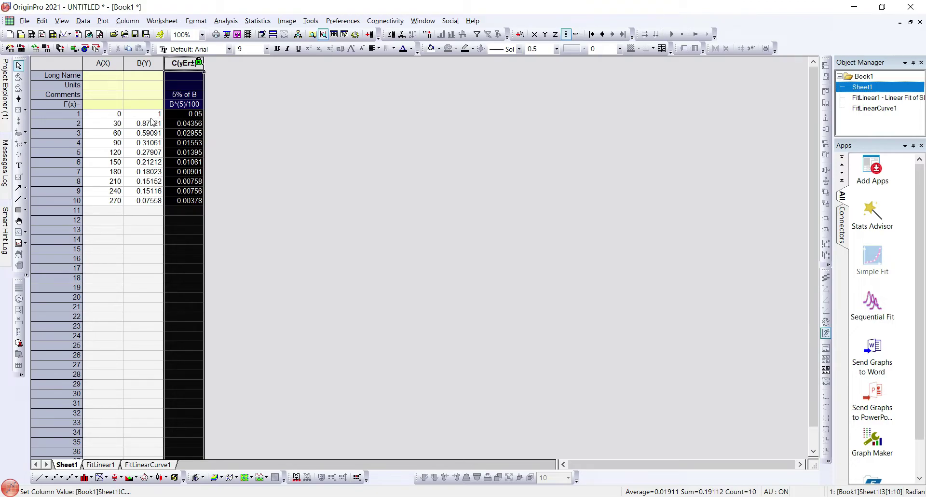
pyautogui.click(151, 119)
pyautogui.click(195, 113)
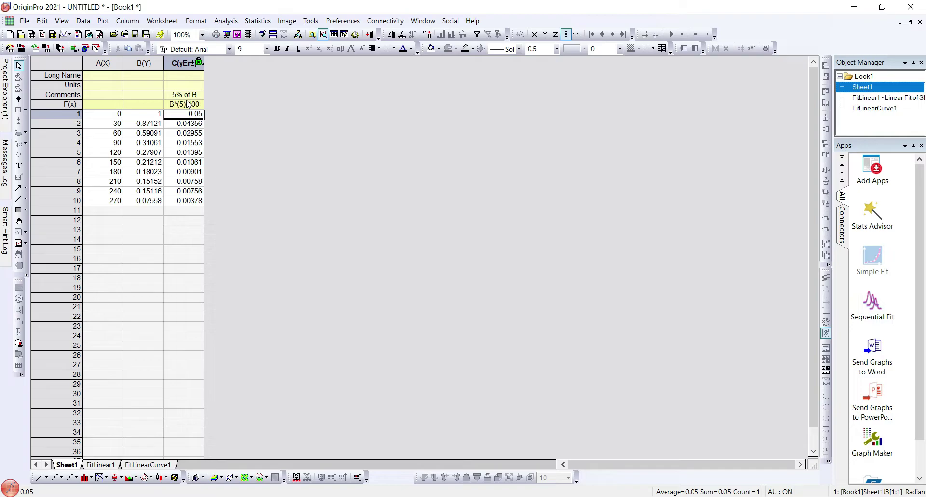
pyautogui.click(150, 124)
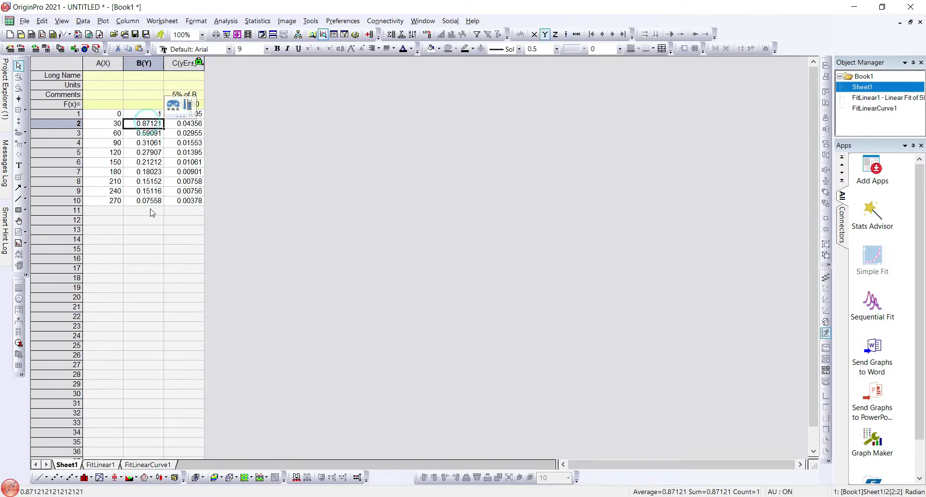
pyautogui.click(197, 62)
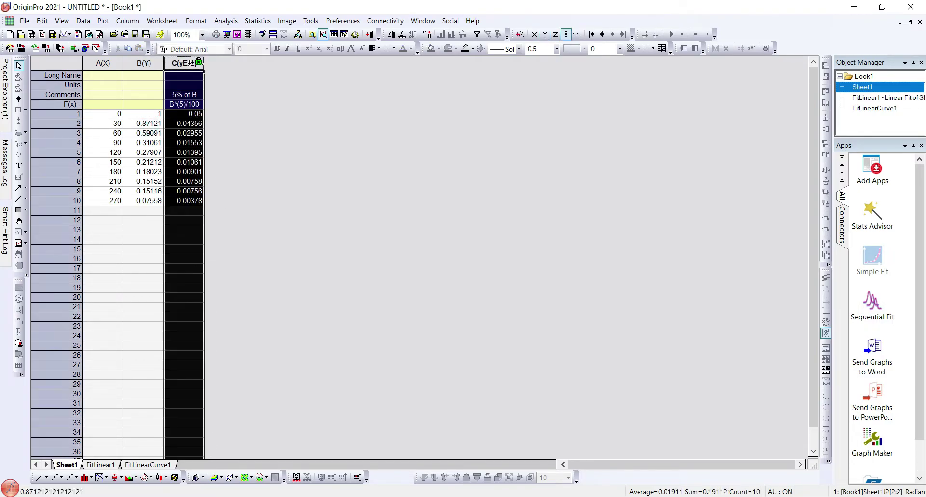
pyautogui.click(911, 22)
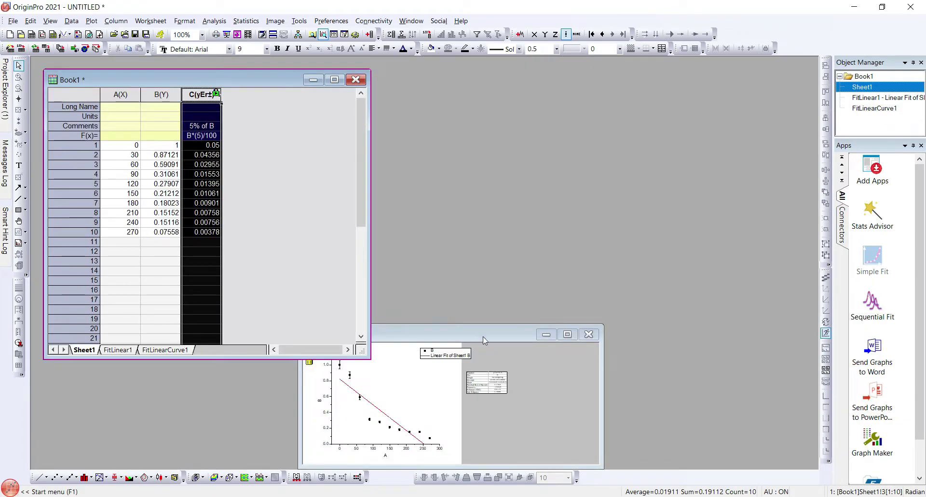
# Check Graph1's 5% error bars, then plot columns A and B as a new scatter, Graph2
pyautogui.click(567, 334)
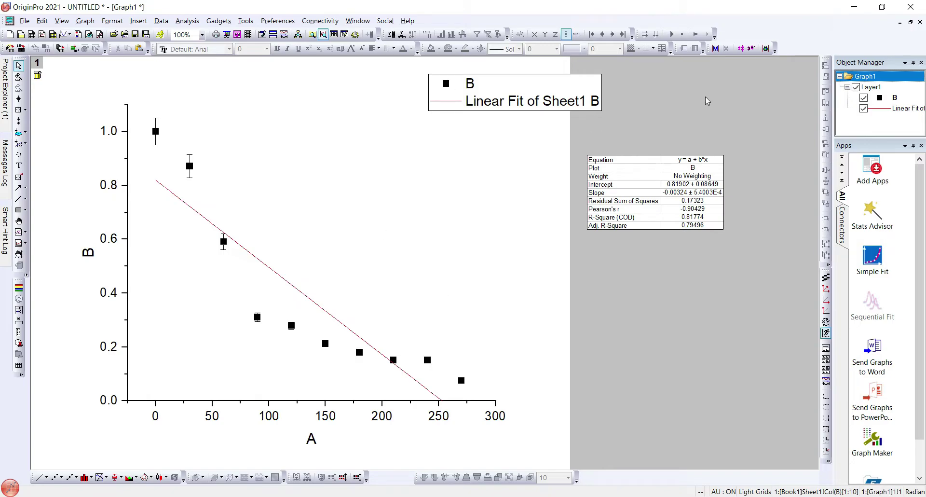
pyautogui.click(911, 24)
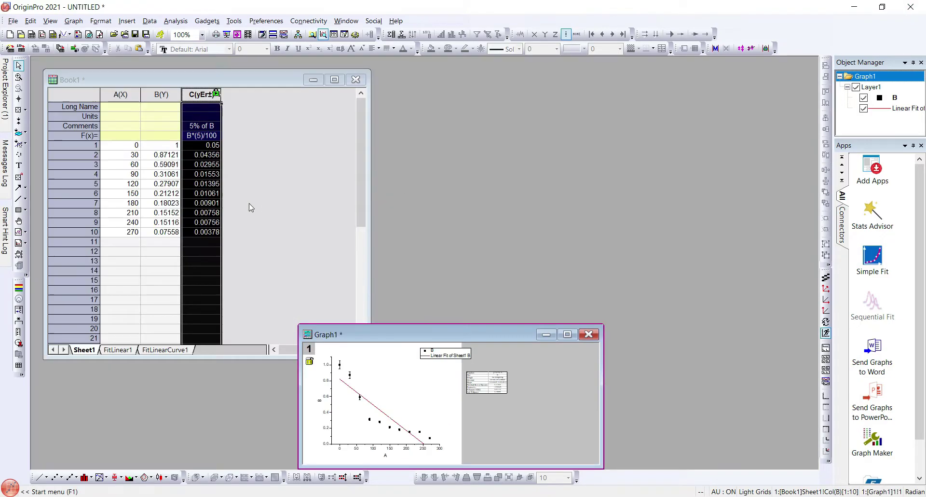
pyautogui.moveTo(130, 94); pyautogui.dragTo(156, 93)
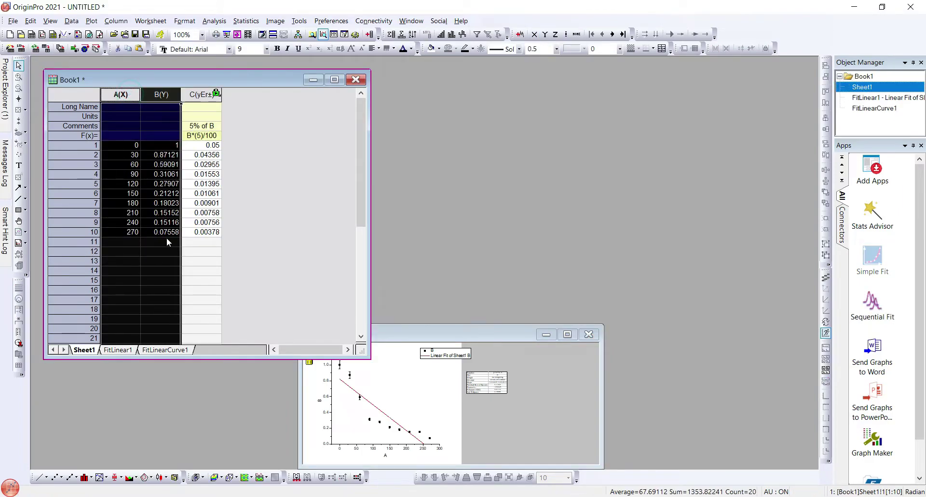
pyautogui.click(54, 478)
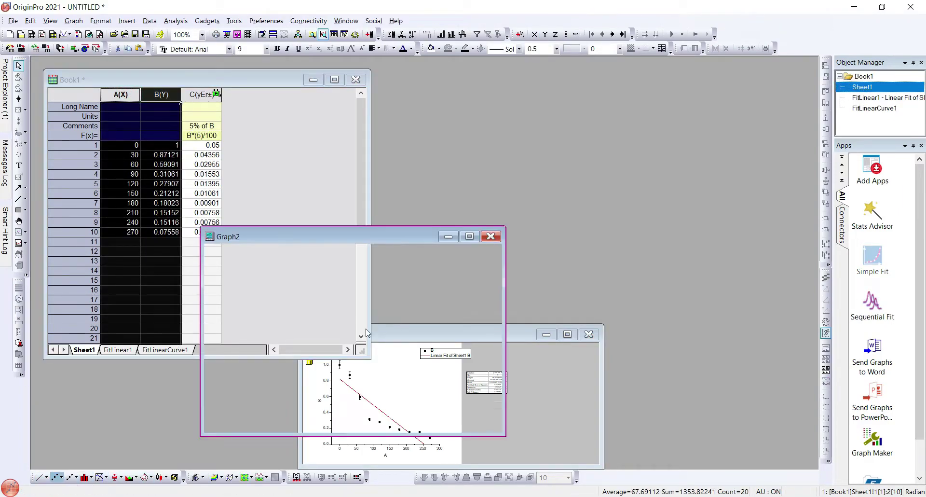
# Maximize Graph2 and add error bars of one standard deviation of the data
pyautogui.click(468, 238)
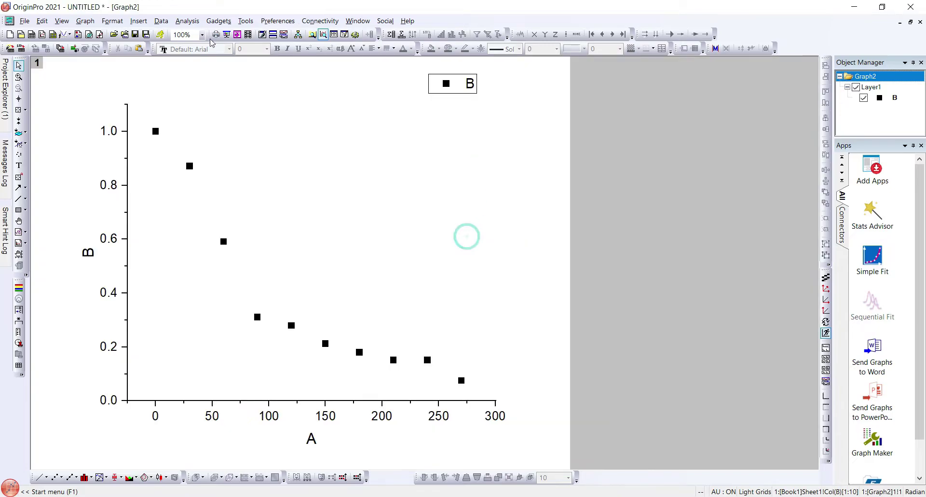
pyautogui.click(162, 22)
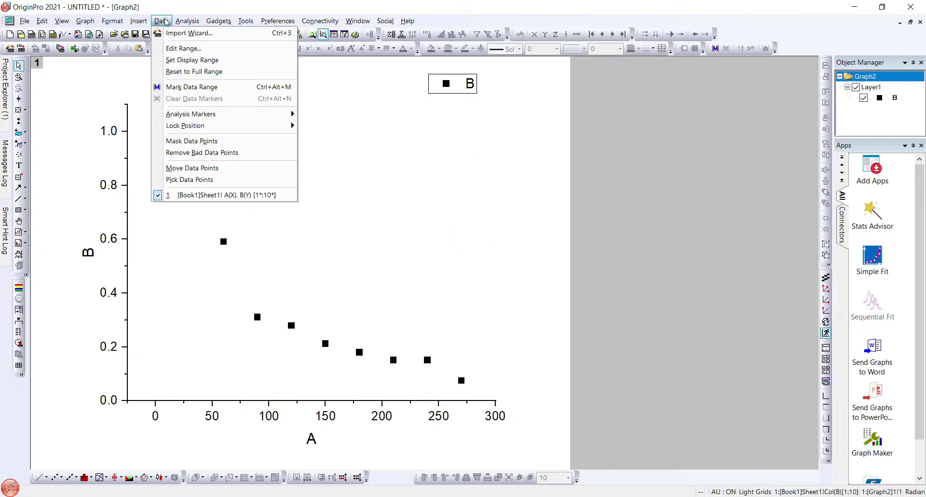
pyautogui.moveTo(143, 24)
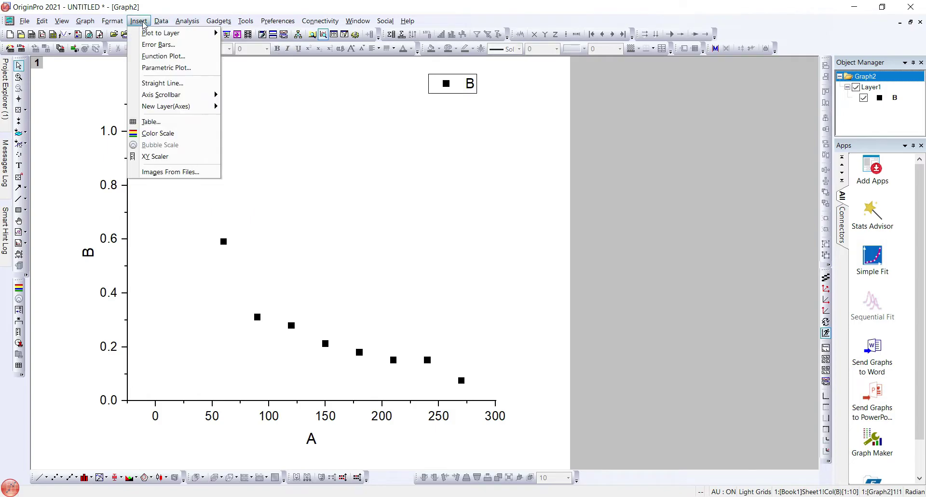
pyautogui.click(155, 44)
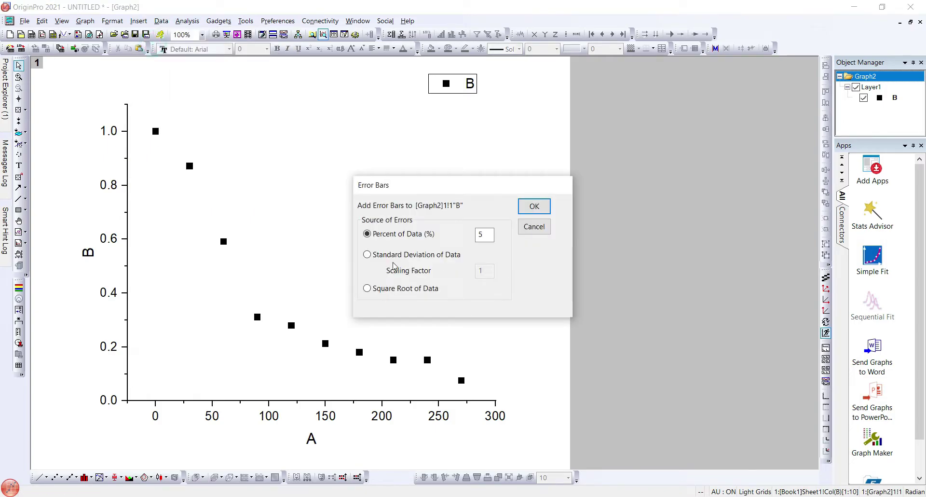
pyautogui.click(368, 255)
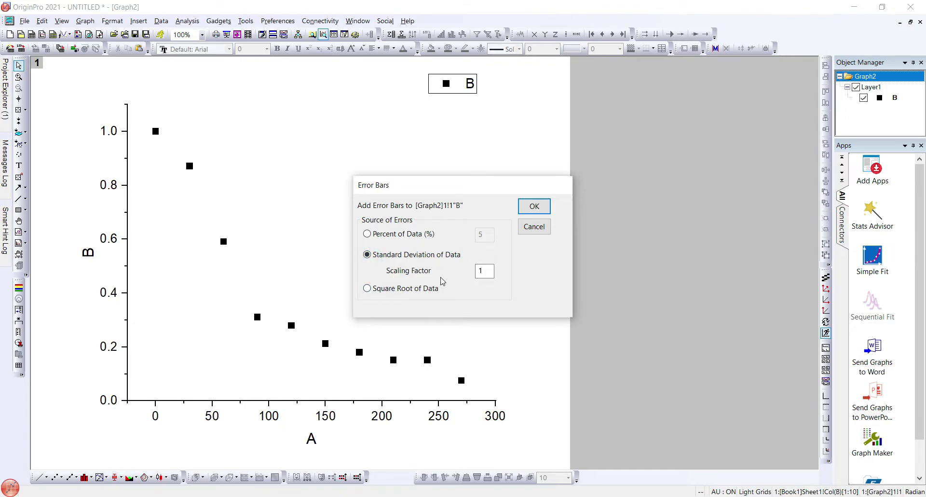
pyautogui.click(533, 206)
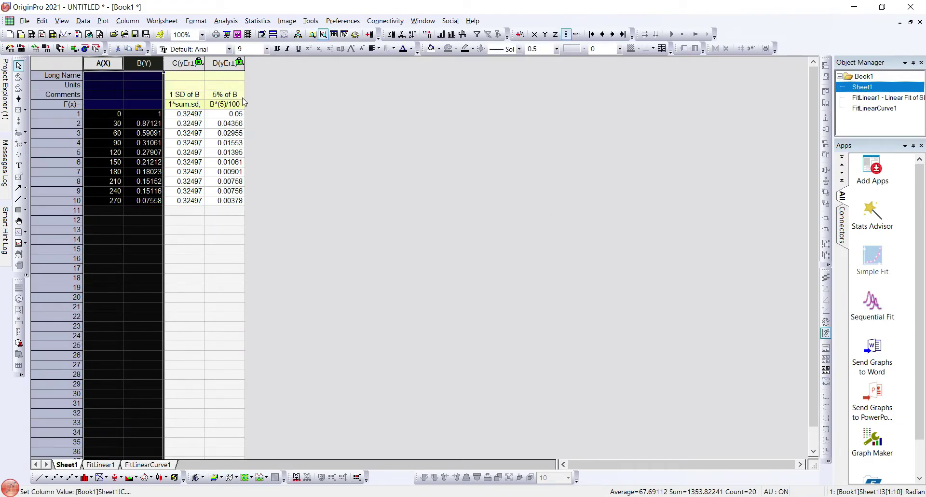
# Review the '1 SD of B' (0.32497) and '5% of B' error columns, then float the workbook
pyautogui.click(225, 64)
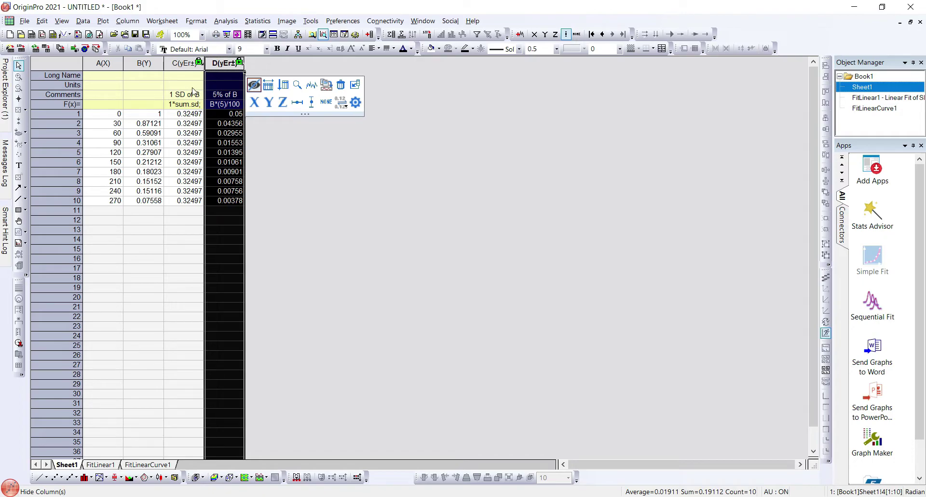
pyautogui.click(180, 63)
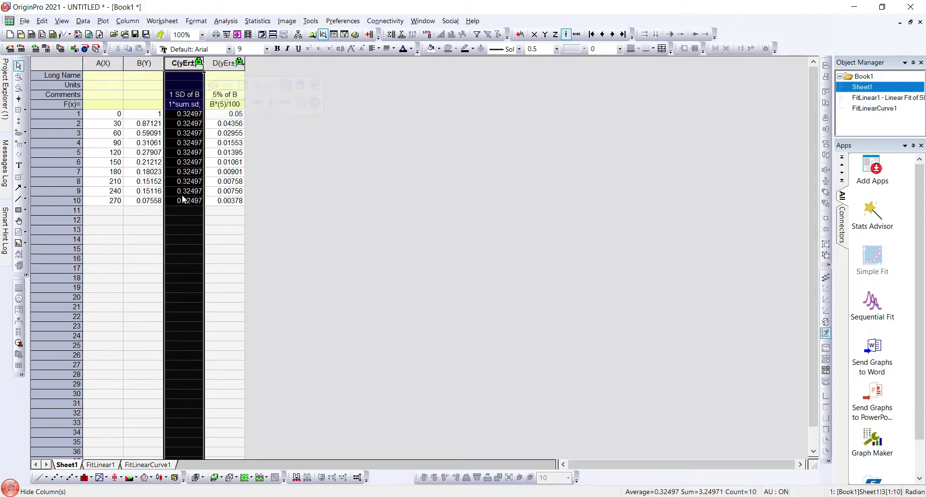
pyautogui.click(910, 22)
# Rescale Graph2's Y axis to −0.4–1.4 to fit all error bars, then select columns A and B
pyautogui.click(412, 284)
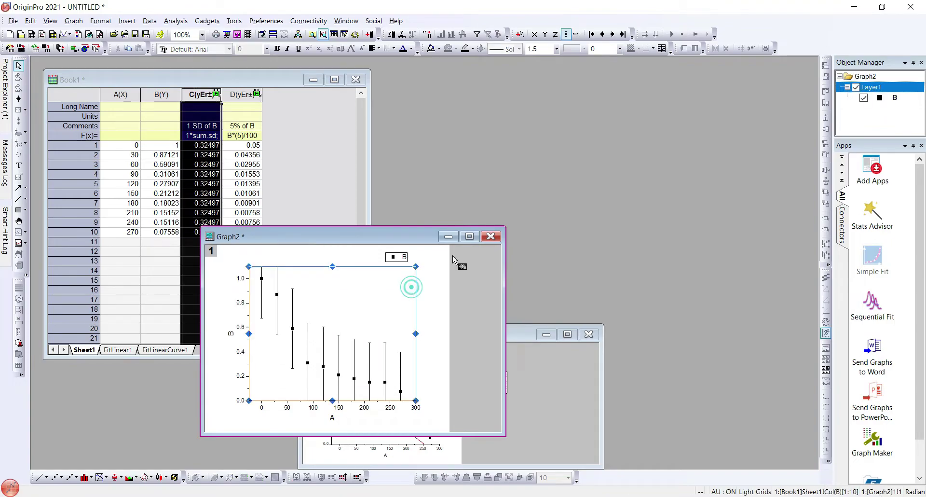
pyautogui.doubleClick(468, 236)
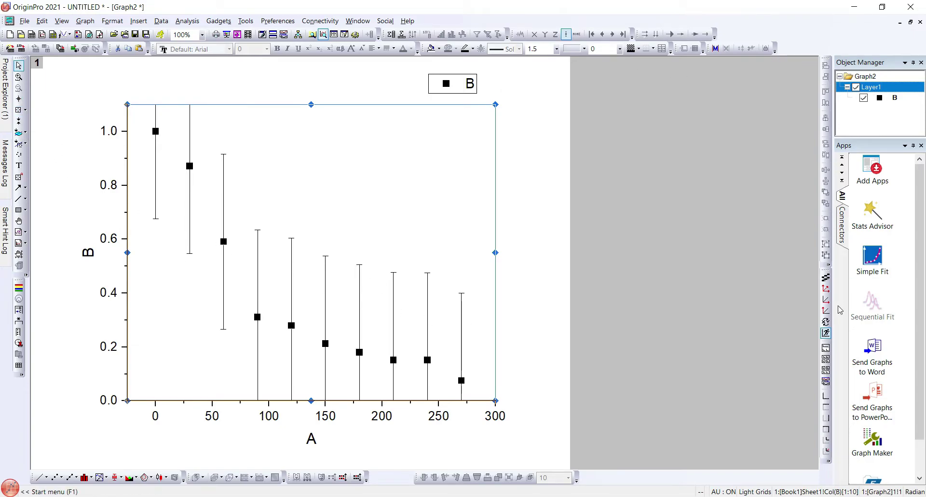
pyautogui.click(826, 288)
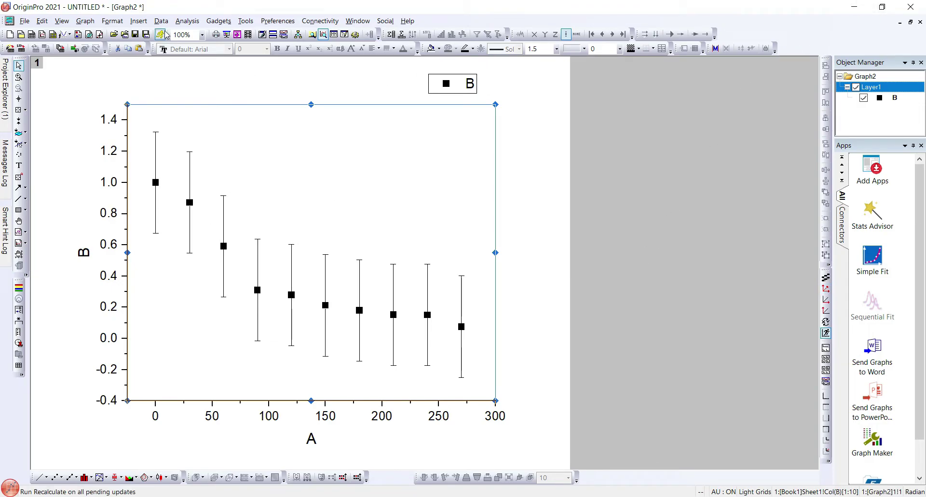
pyautogui.click(910, 22)
pyautogui.moveTo(127, 94); pyautogui.dragTo(155, 95)
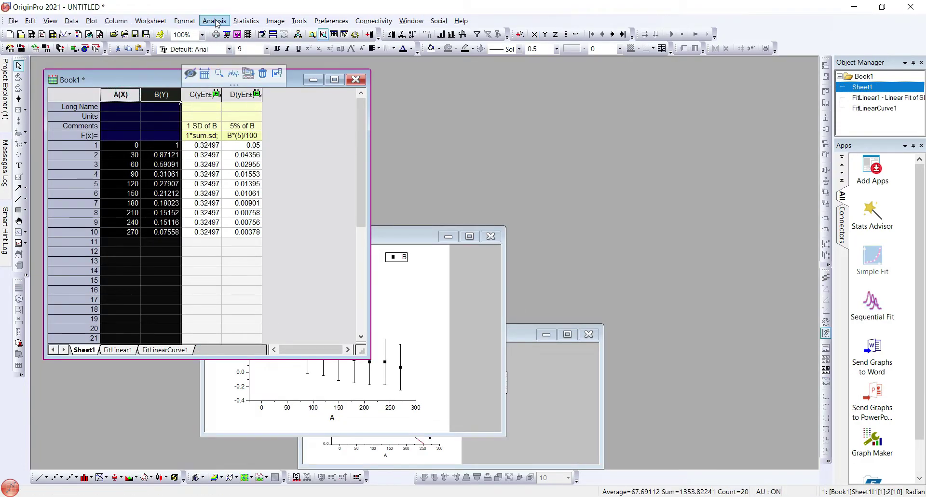
# Plot B versus A as Graph3 and add error bars from the square root of the data
pyautogui.click(56, 477)
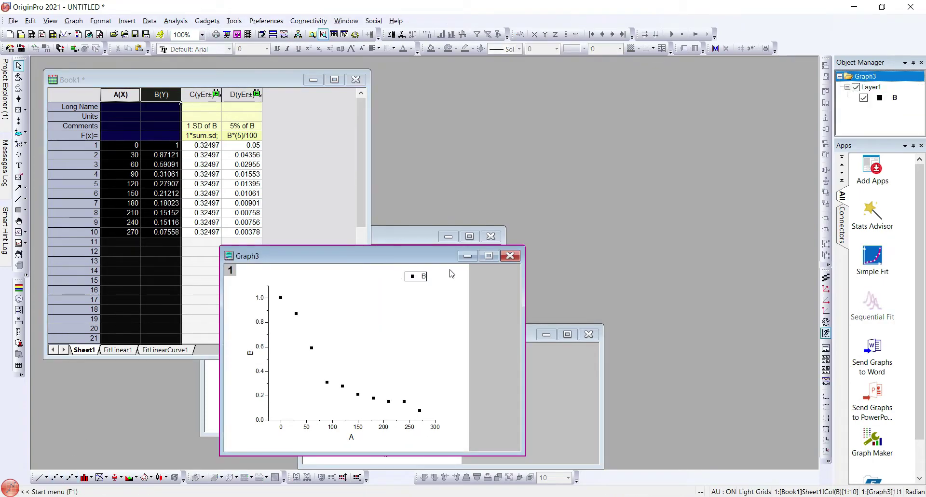
pyautogui.click(488, 256)
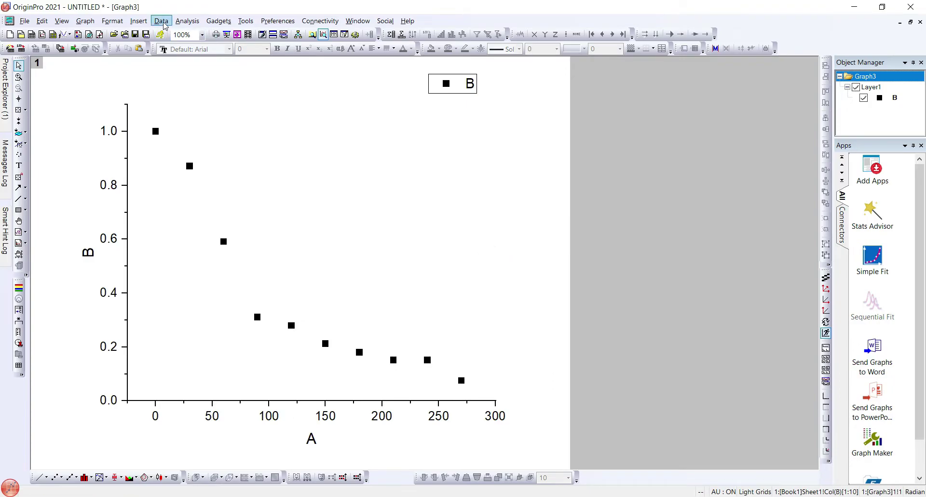
pyautogui.click(139, 21)
pyautogui.click(147, 44)
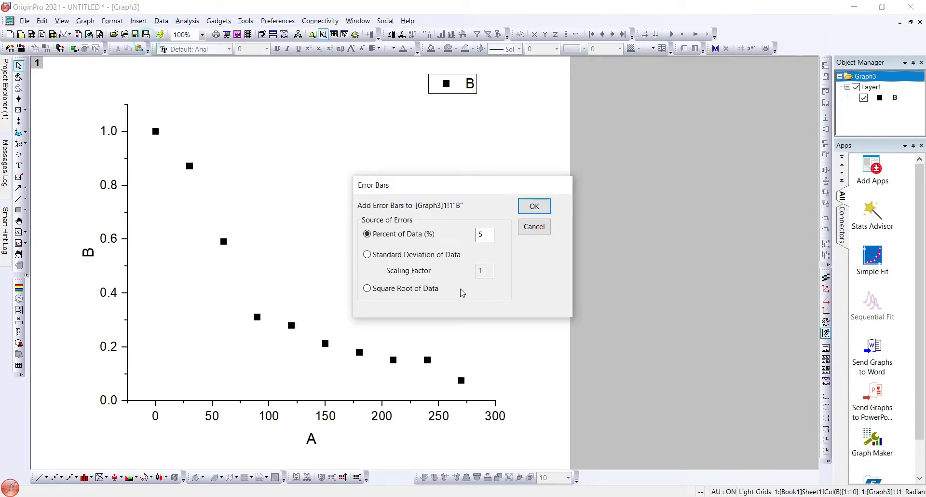
pyautogui.click(367, 289)
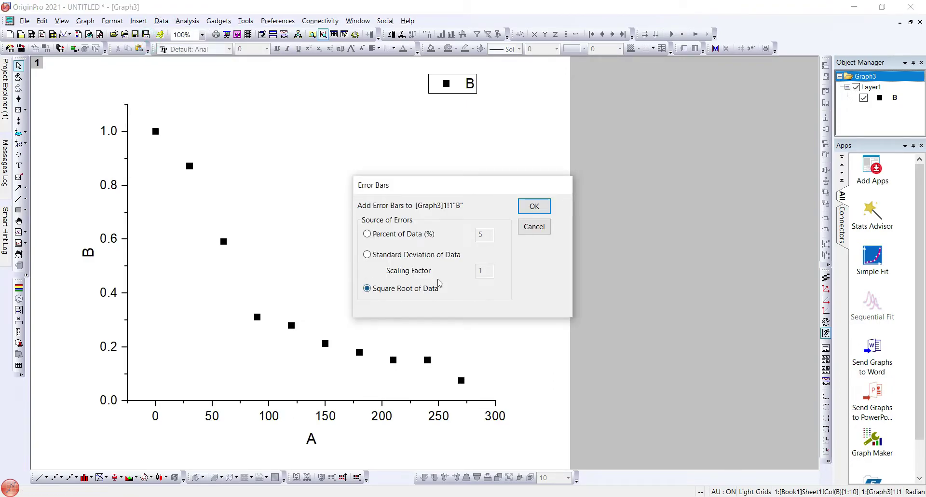
pyautogui.click(534, 207)
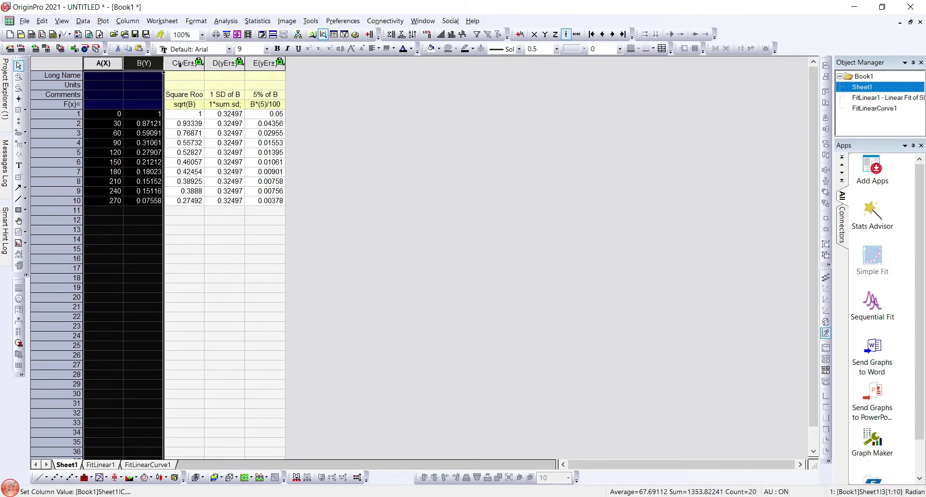
# With column C selected, place Graph3 beside the restored Book1 window and rescale its Y axis to -0.4–2.2
pyautogui.click(180, 64)
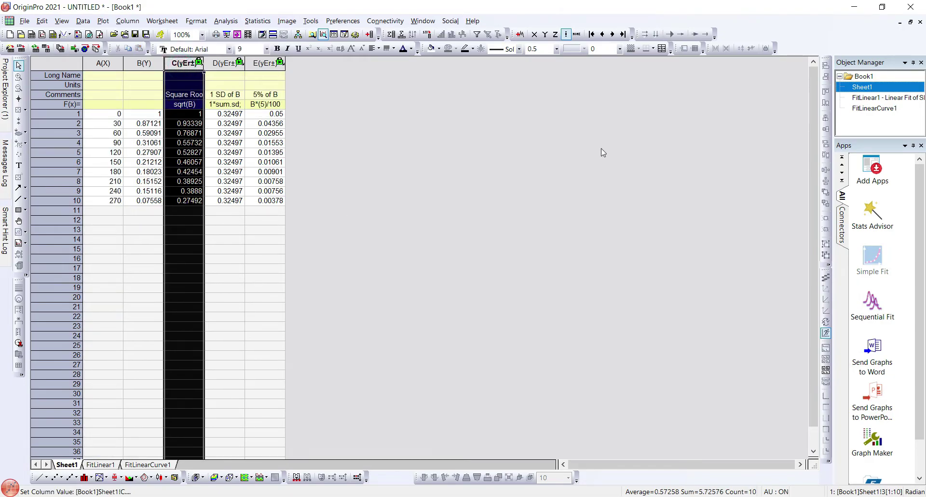
pyautogui.click(911, 21)
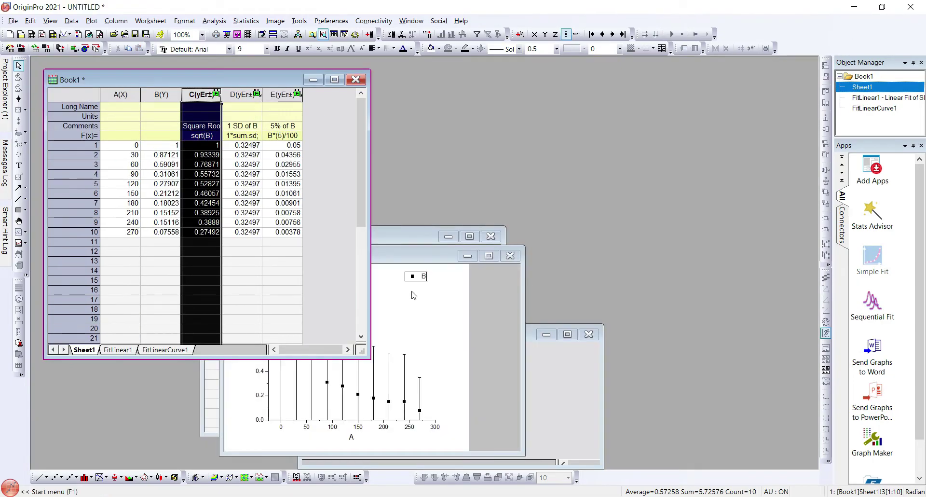
pyautogui.click(420, 257)
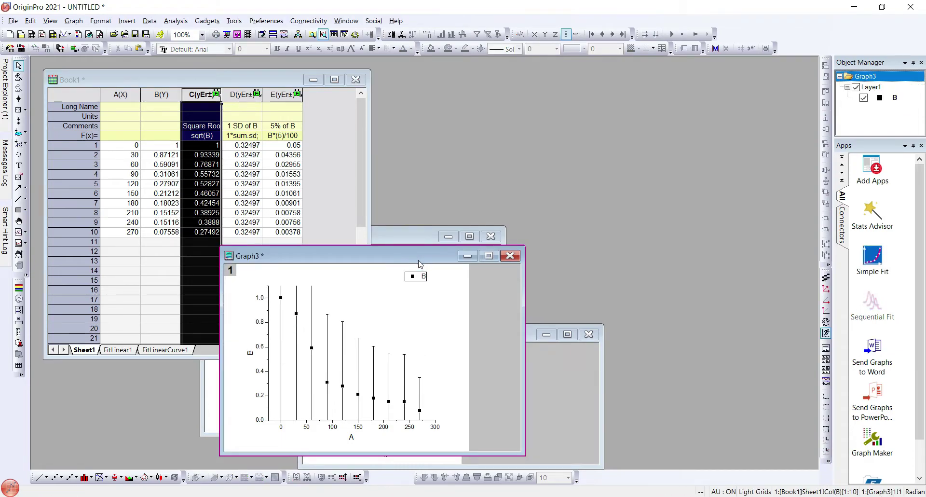
pyautogui.moveTo(420, 259); pyautogui.dragTo(386, 157)
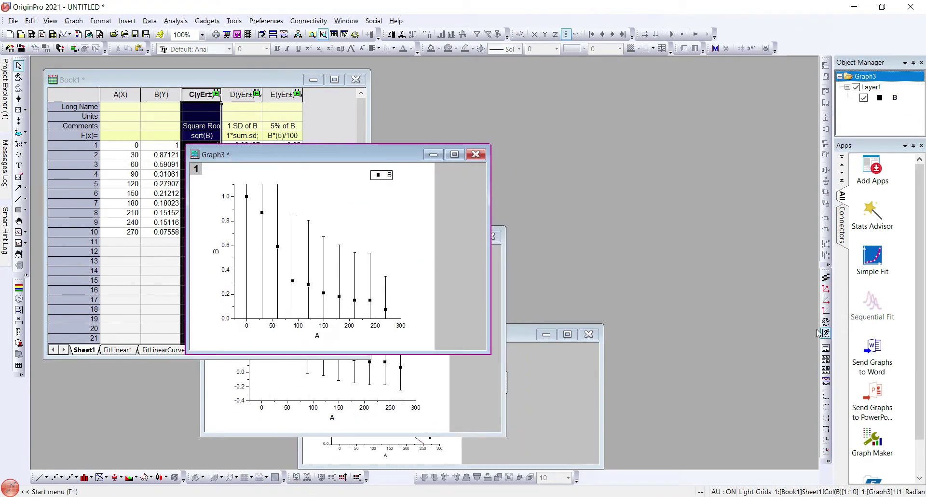
pyautogui.click(826, 288)
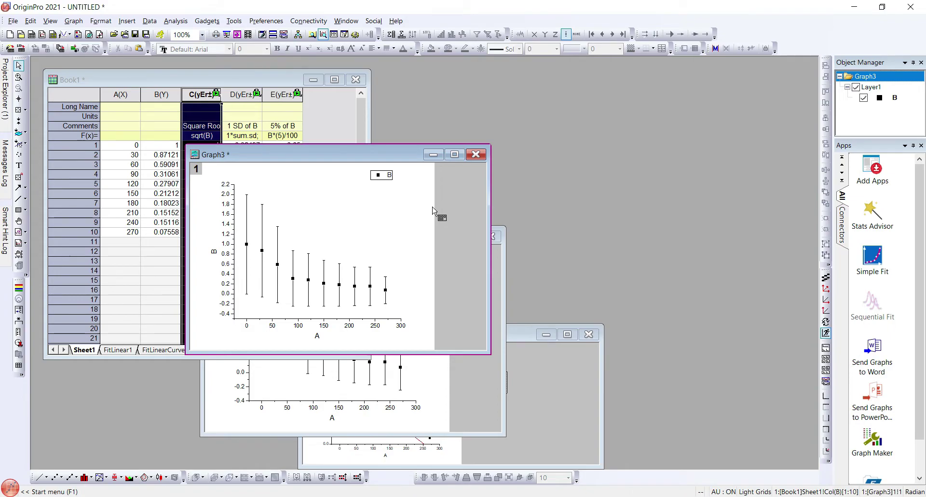
pyautogui.click(134, 22)
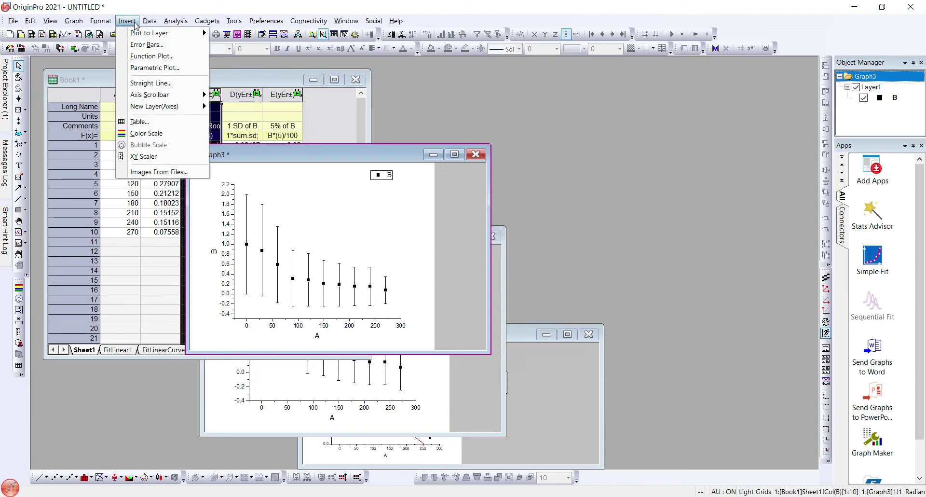
pyautogui.click(157, 47)
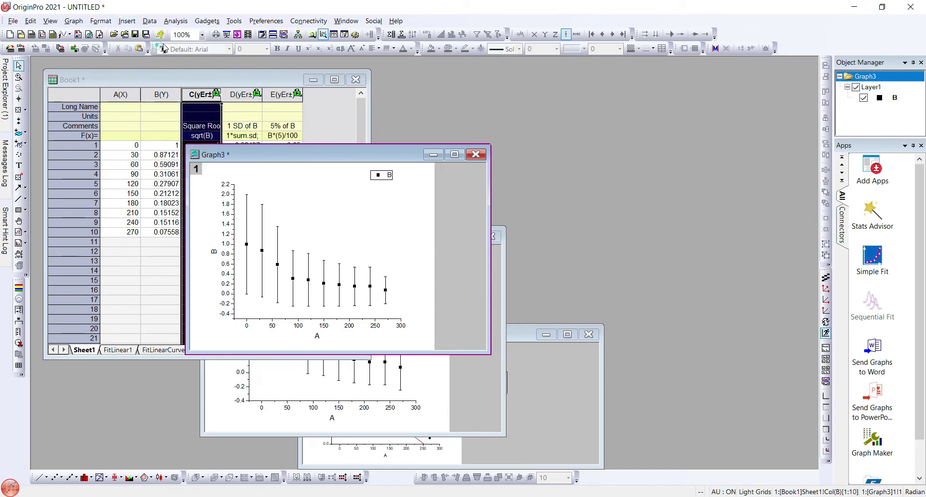
pyautogui.click(555, 283)
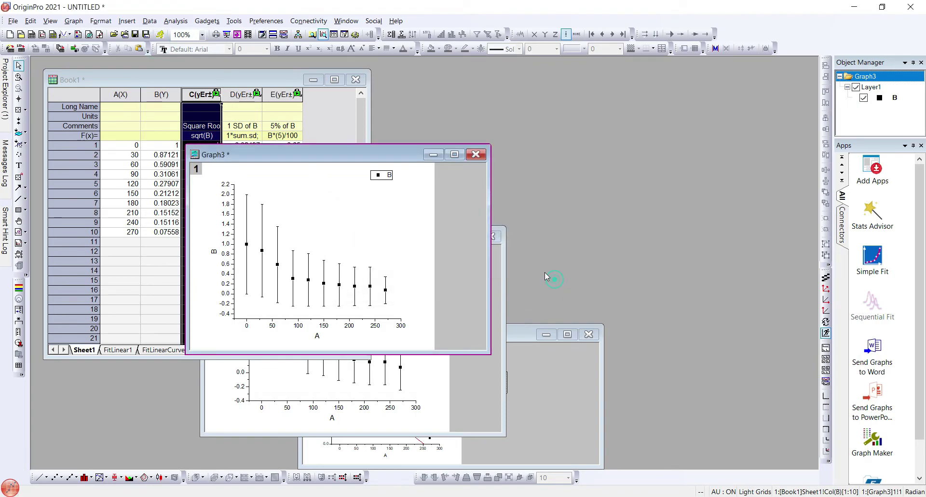